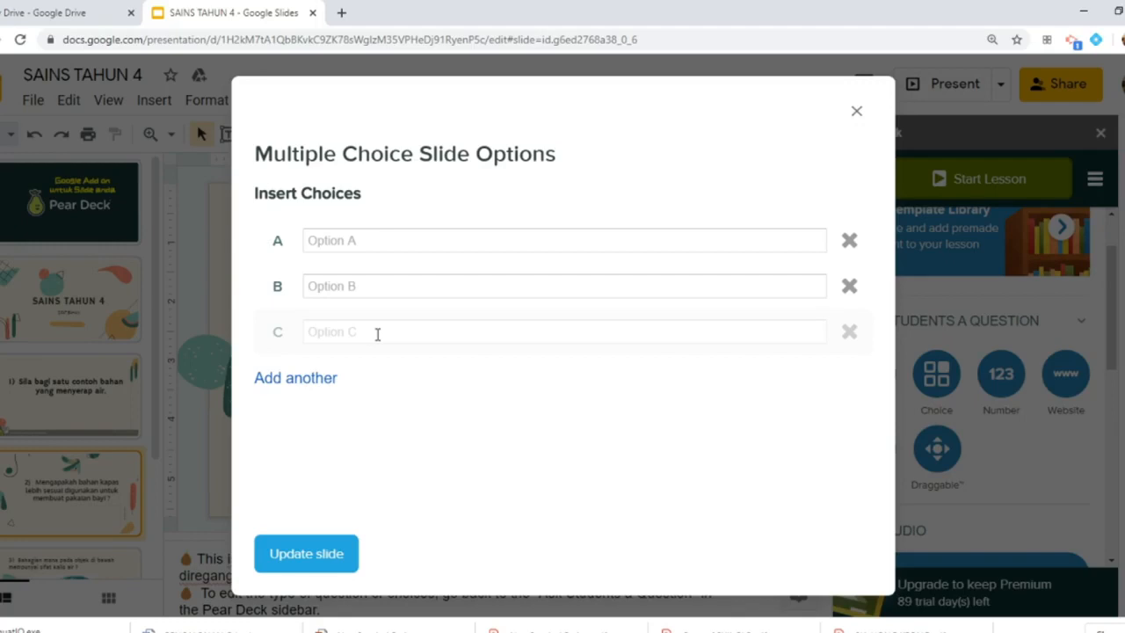
Step: Add a fourth choice and update the slide with options Boleh diregang, Boleh terapung, Boleh mengalir haba and Boleh menyerap air
left_click(316, 387)
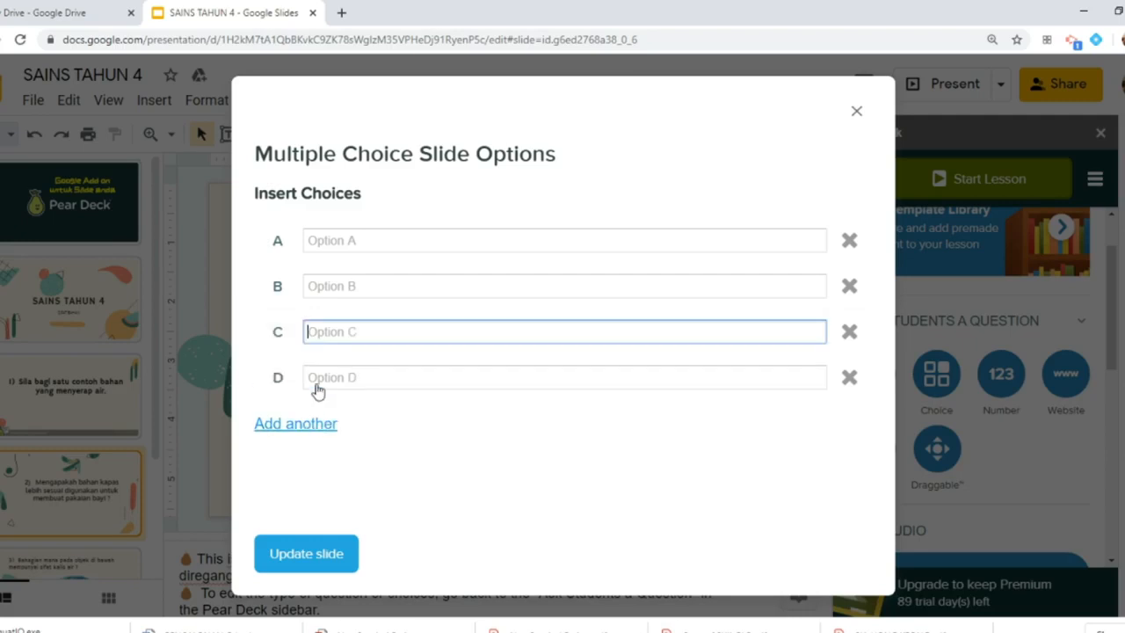
left_click(360, 243)
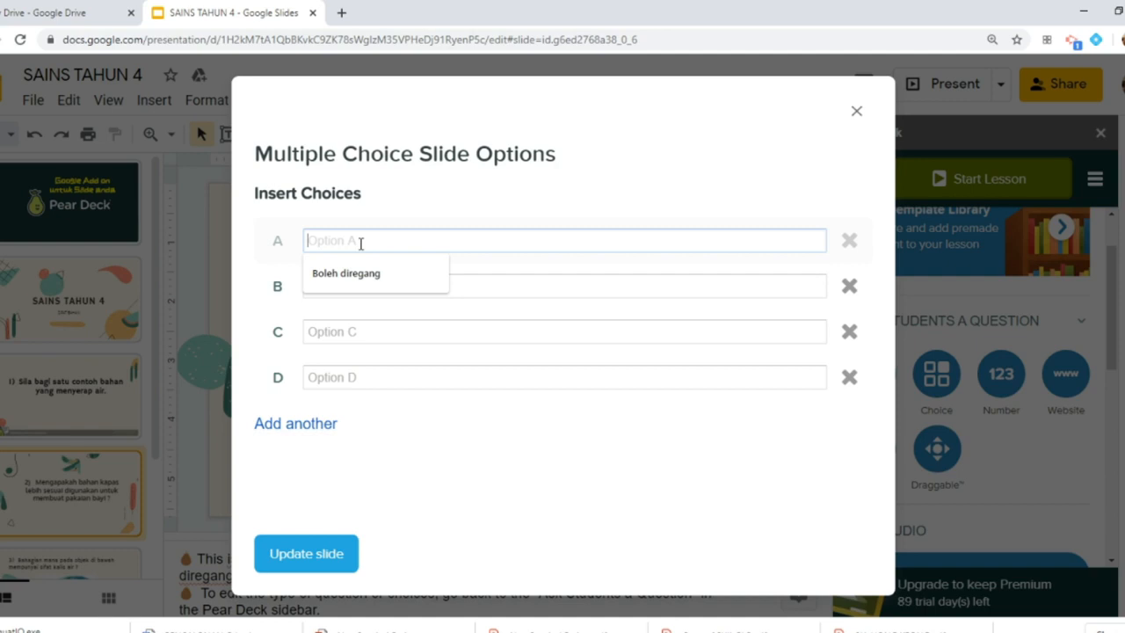
left_click(358, 275)
left_click(356, 286)
type("Boleh terapung")
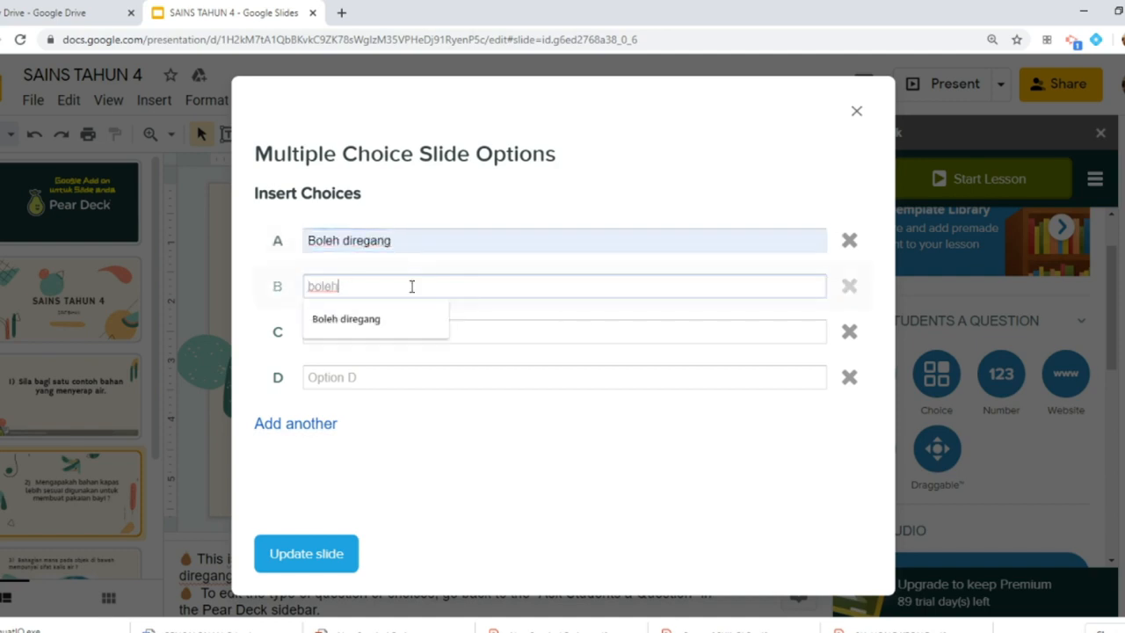
left_click(434, 332)
type("Boleh mengalir haba")
left_click(392, 379)
type("Boleh menyerap air")
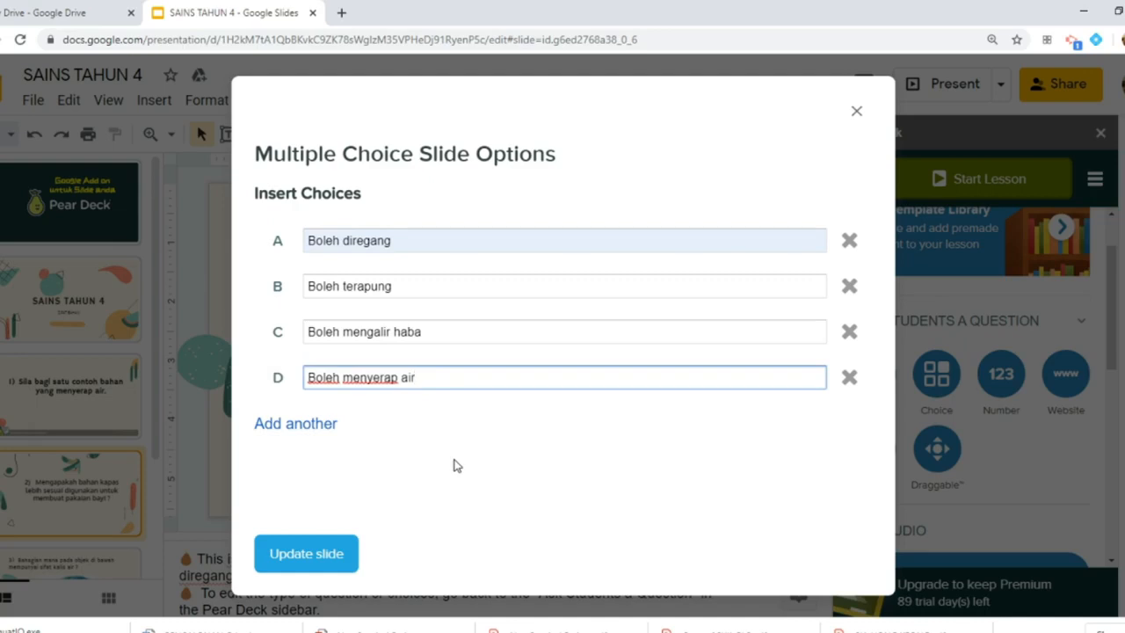
left_click(343, 556)
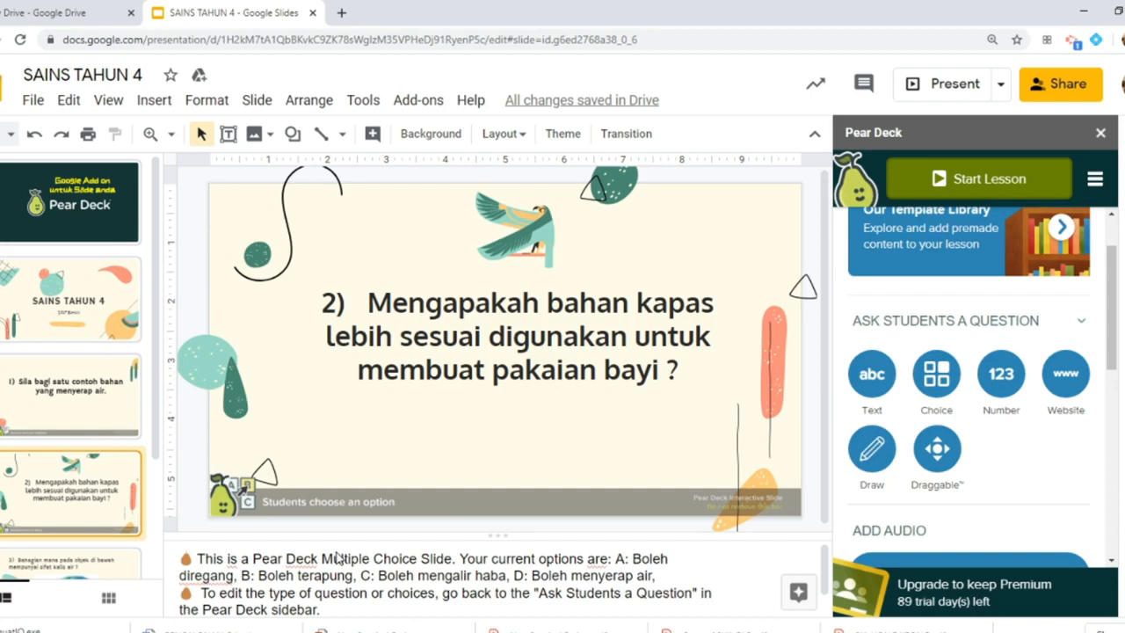
Step: Turn the question 3 umbrella slide into a Pear Deck Draw question
scroll(114, 510, "down", 1)
left_click(114, 510)
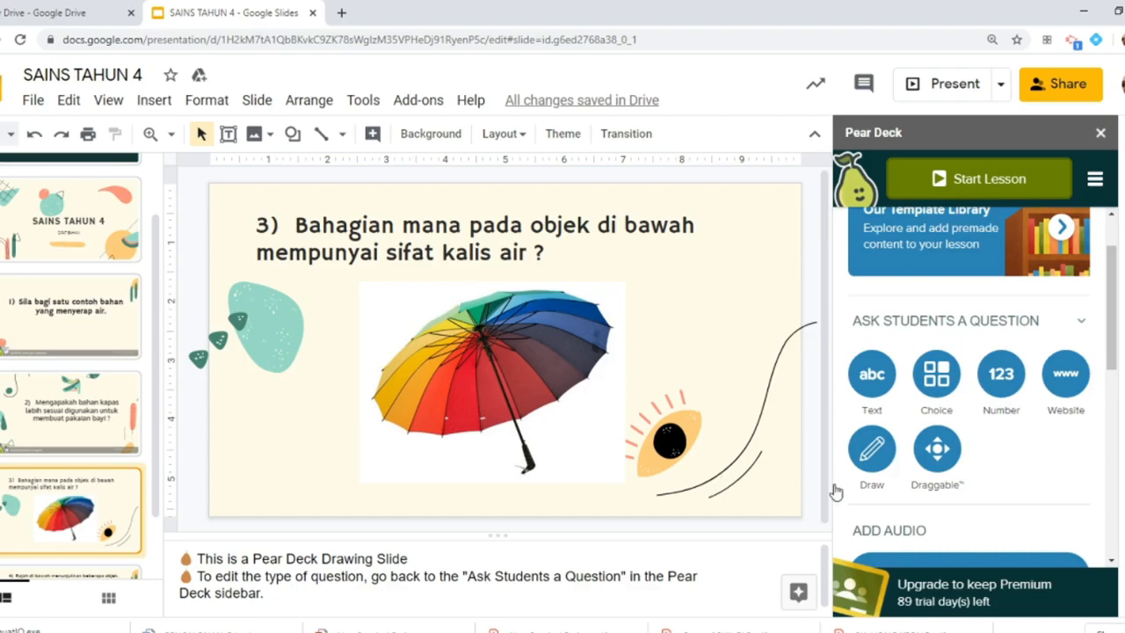
left_click(873, 453)
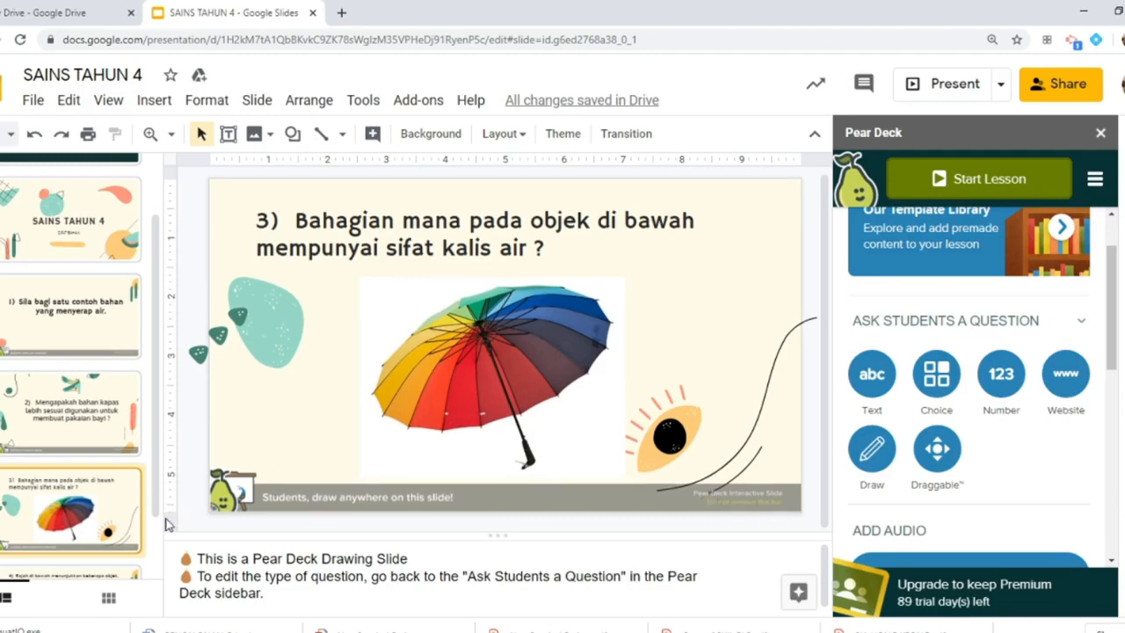
Step: Make the question 4 heat conductor slide a Draggable question and continue to its item options
scroll(155, 553, "down", 2)
left_click(106, 550)
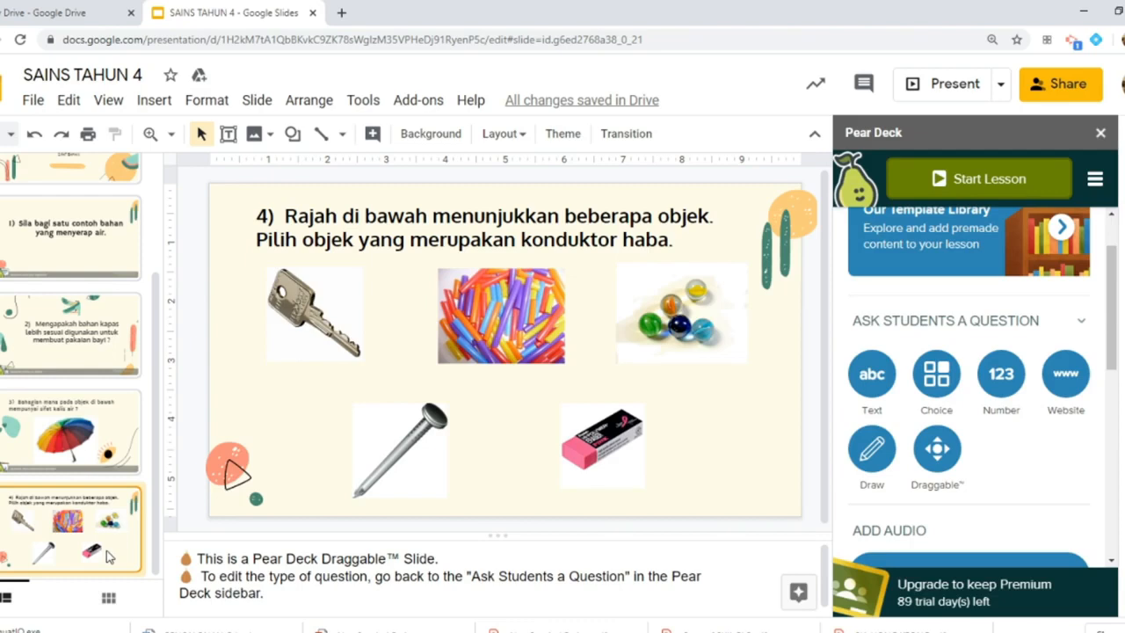
left_click(943, 461)
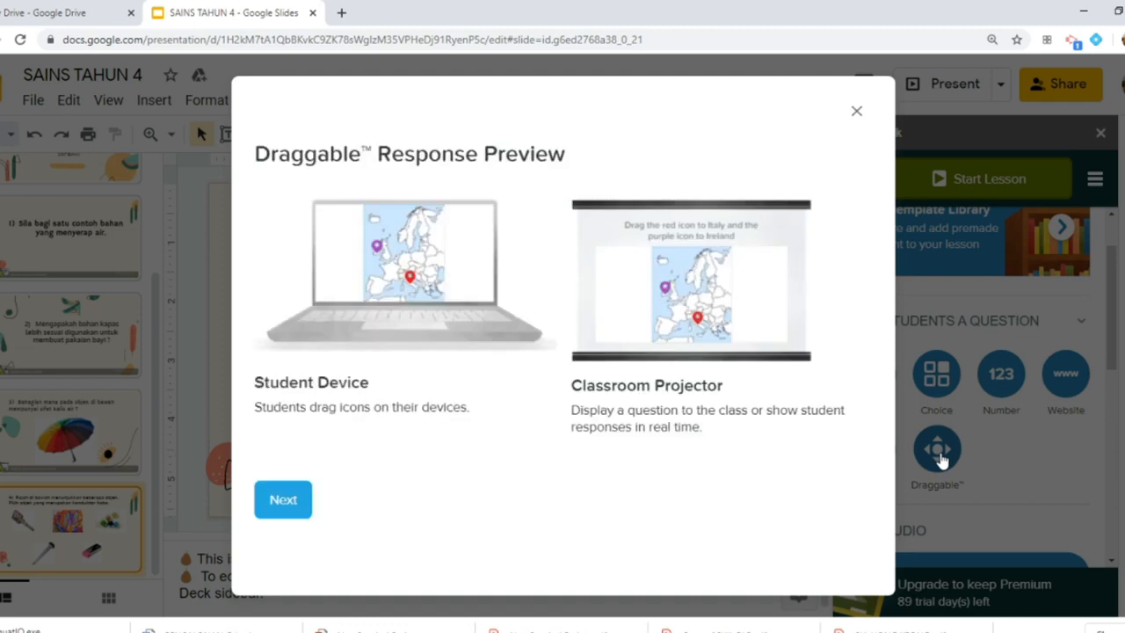
left_click(280, 503)
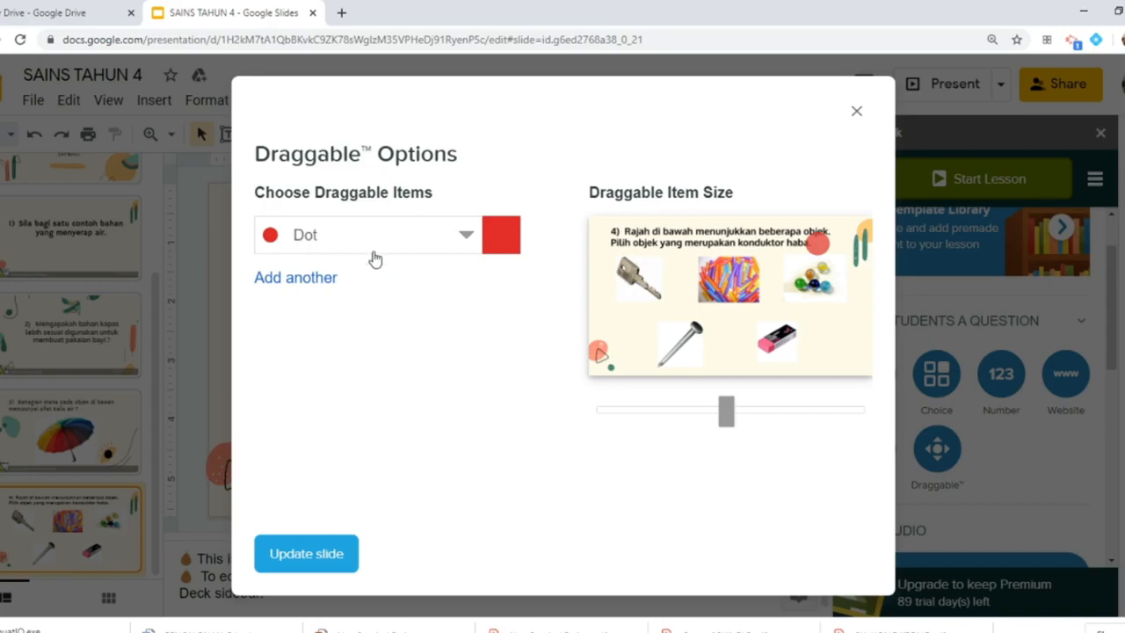
left_click(467, 239)
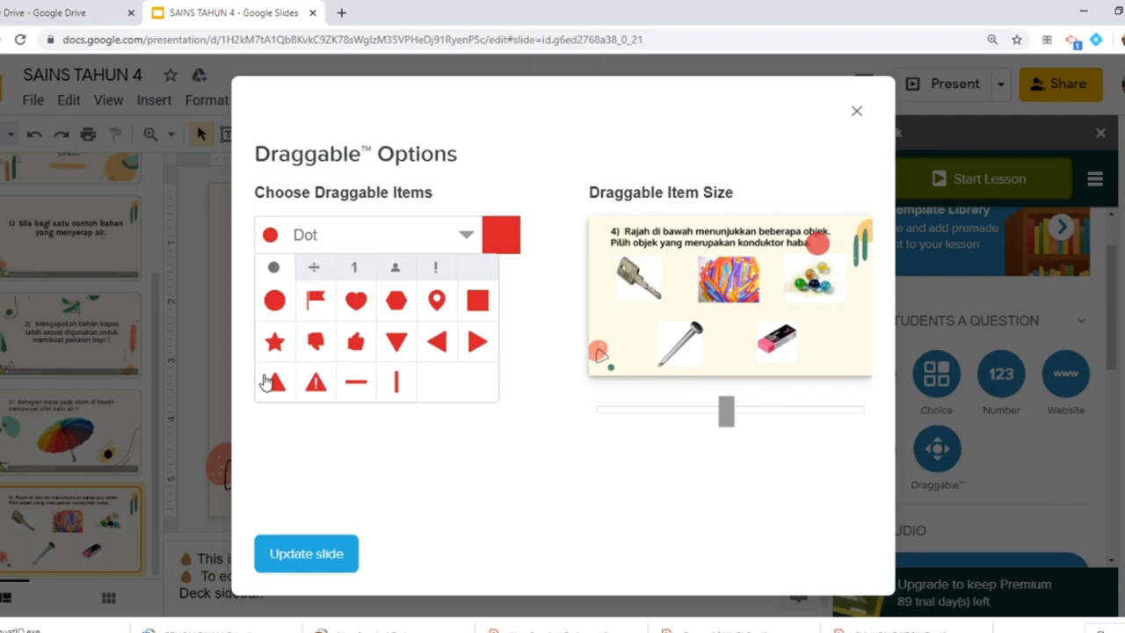
left_click(516, 239)
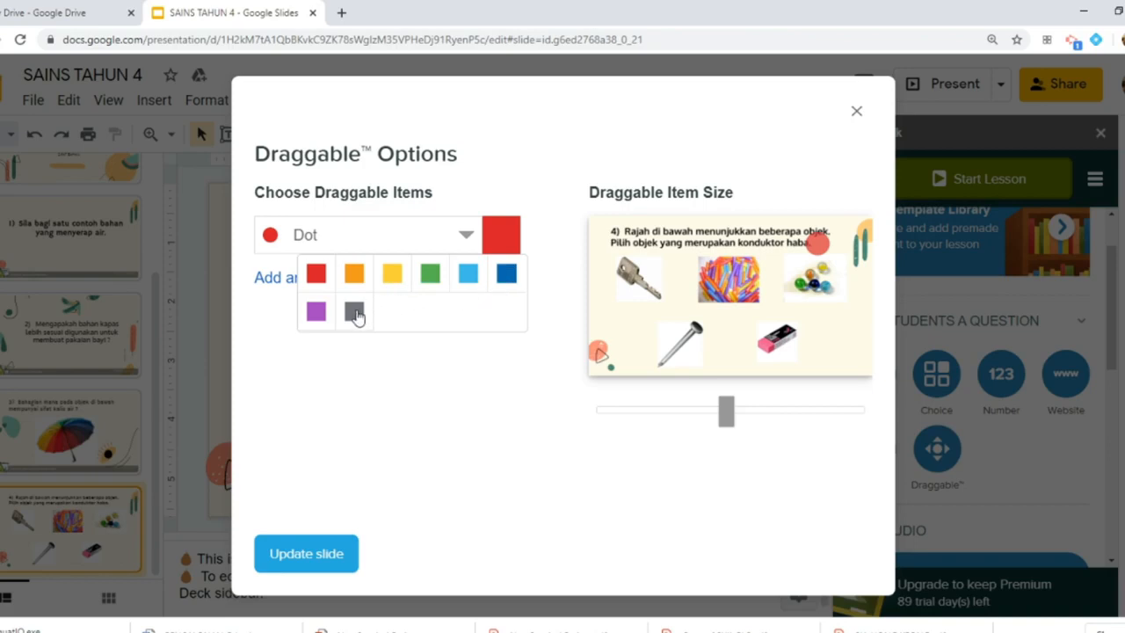
left_click(393, 351)
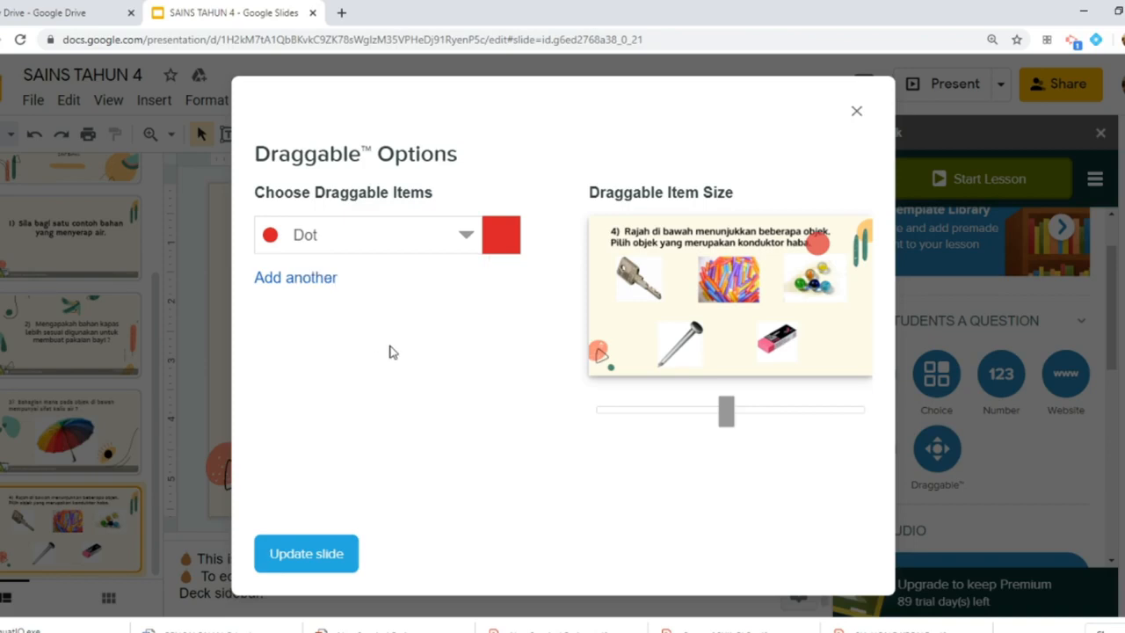
Step: Add an orange dot as a second draggable item and update the question 4 slide
left_click(319, 290)
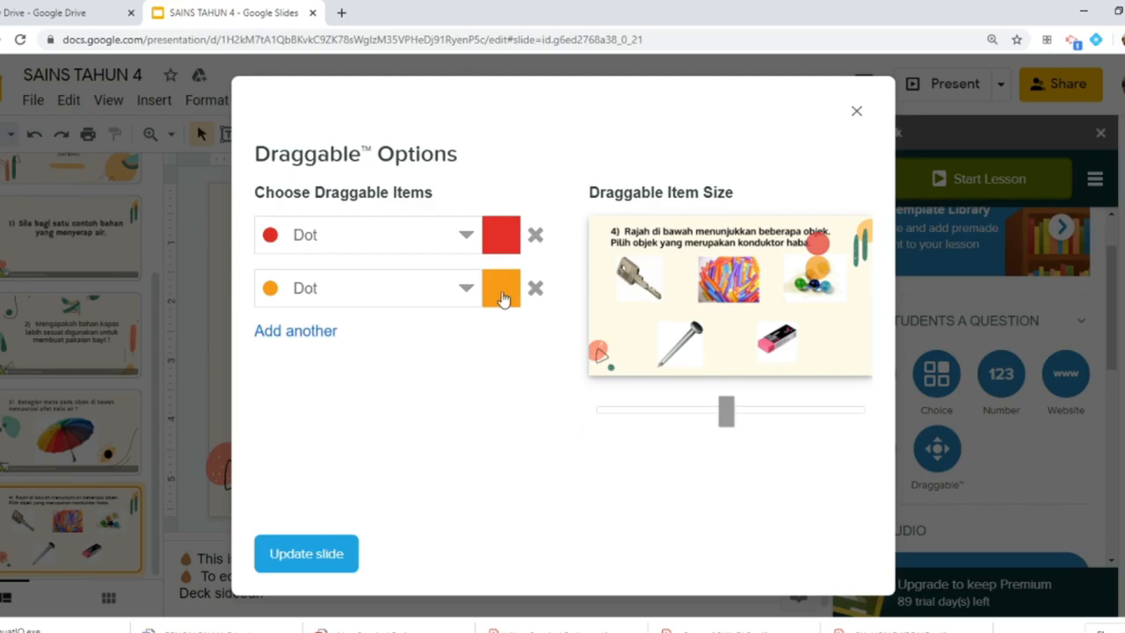
left_click(308, 554)
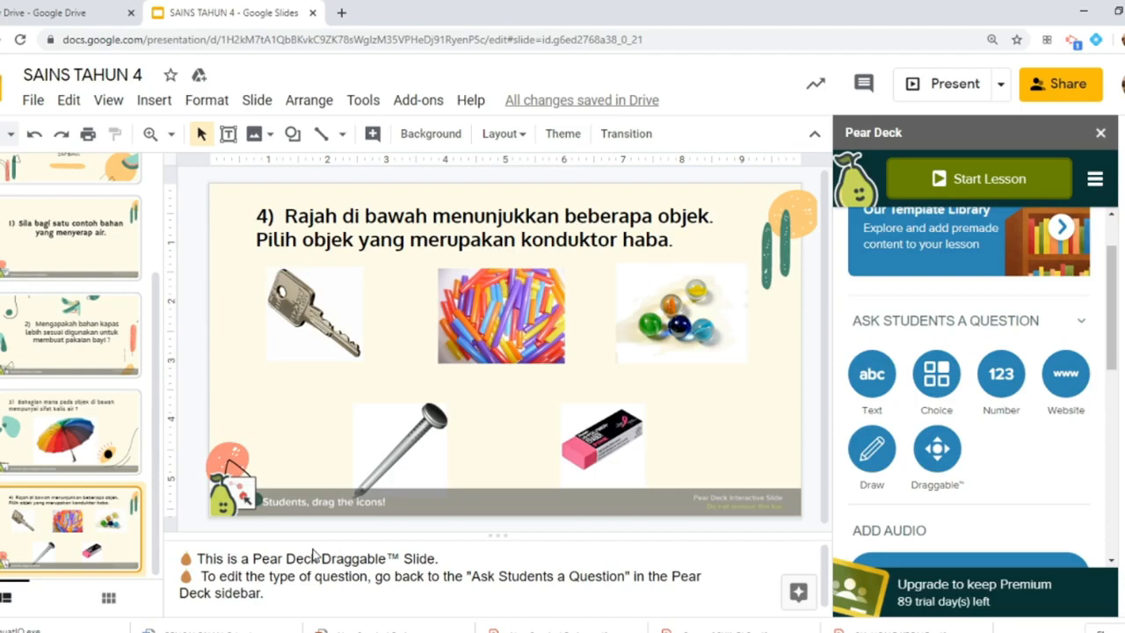
Step: Start the lesson as an Instructor-Paced Activity, signing in to Pear Deck with the teacher's Google account
left_click(990, 179)
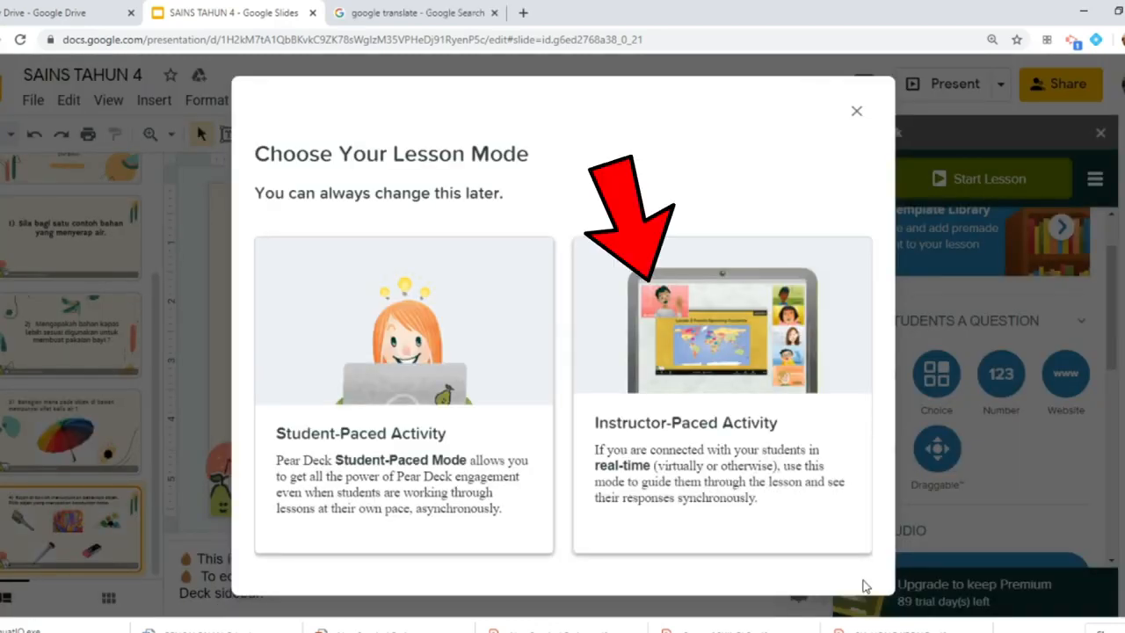
left_click(773, 482)
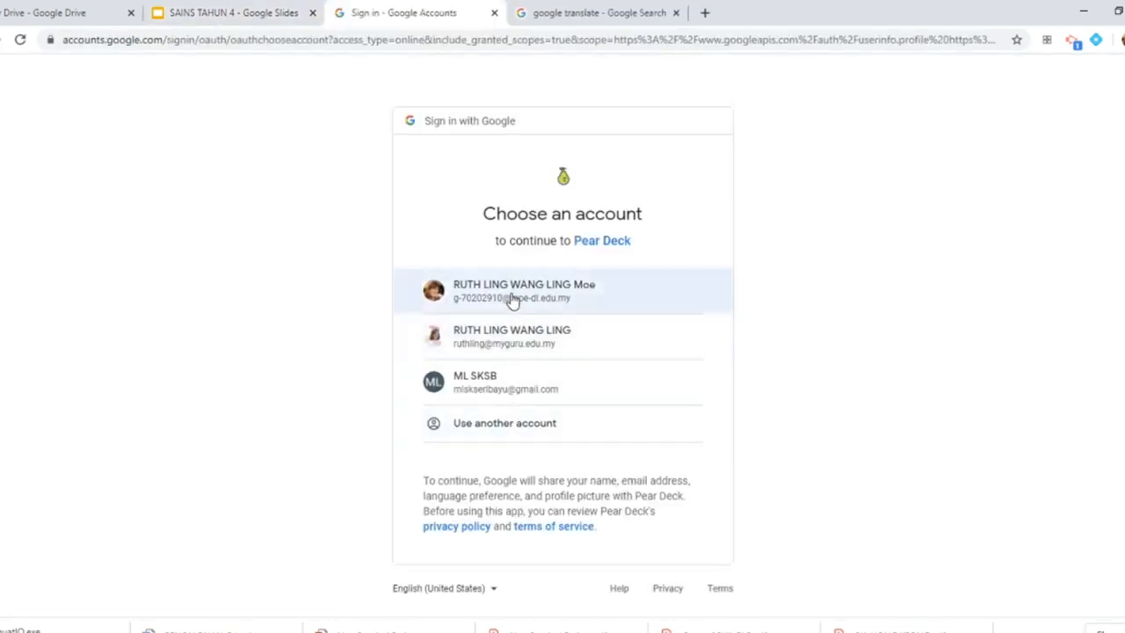
left_click(512, 299)
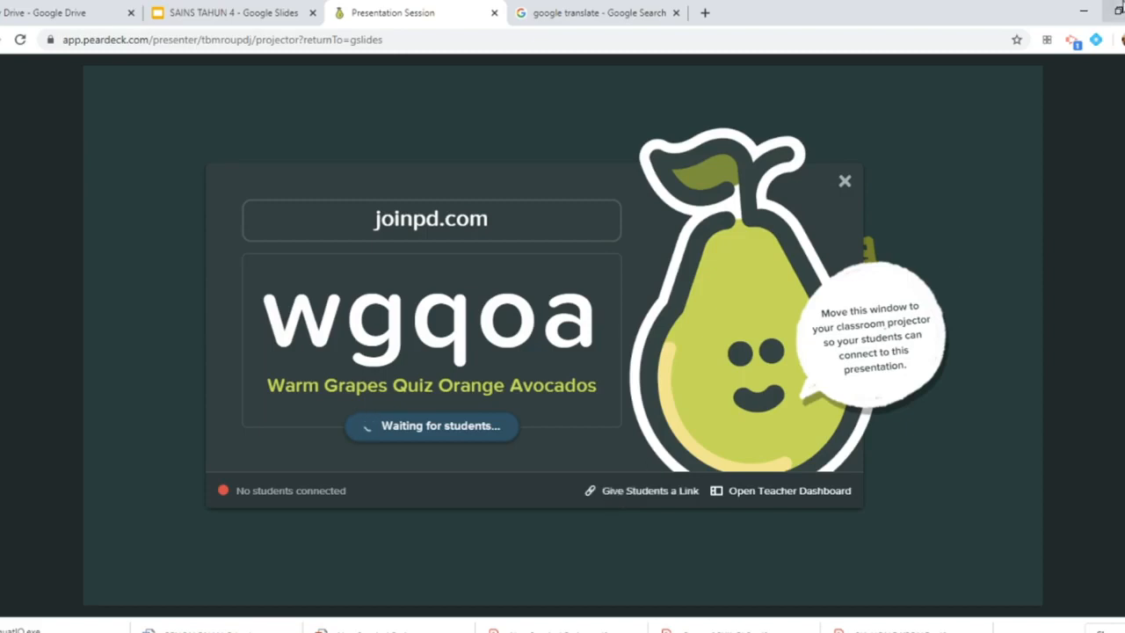
Step: Sign in to the session as the student with the account password and answer the feelings question with the happy face
left_click(1119, 9)
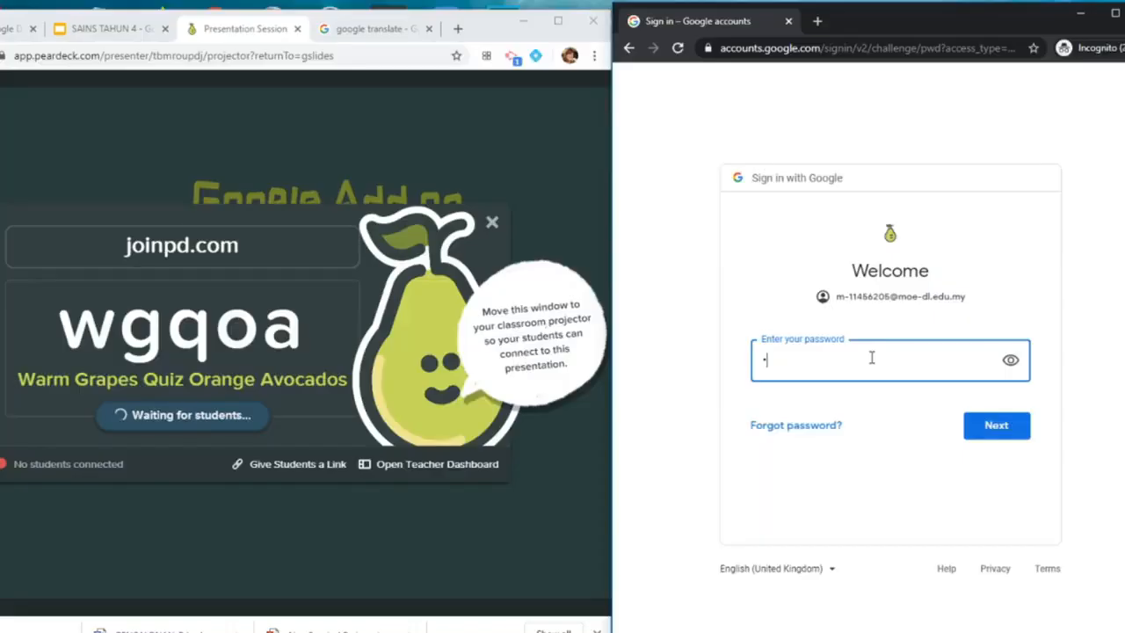
type("*******")
left_click(1004, 426)
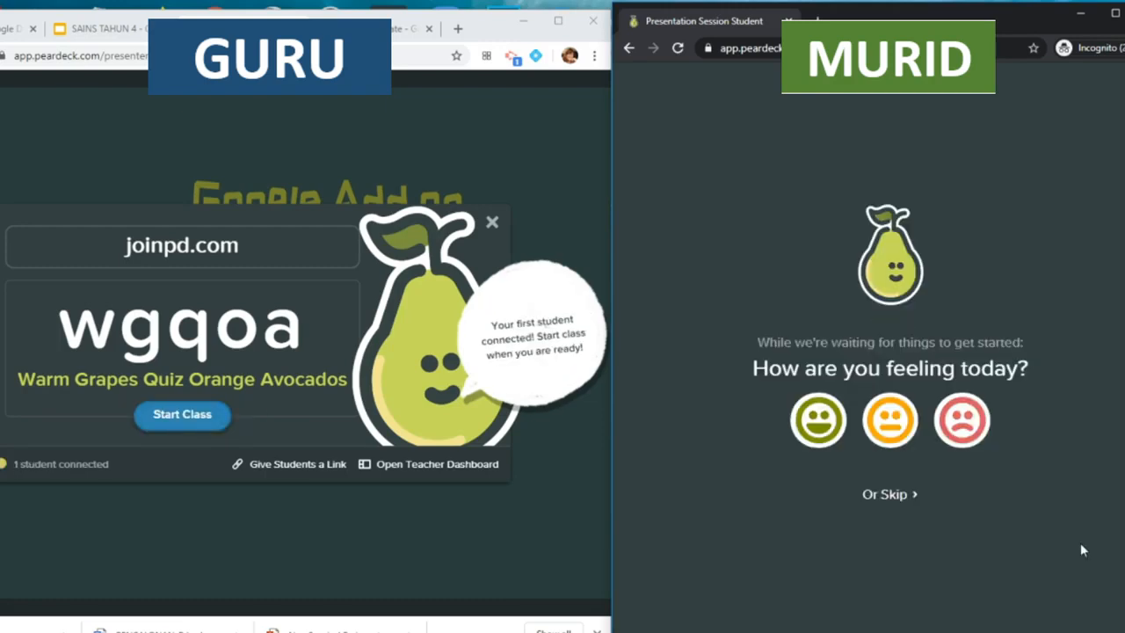
left_click(819, 420)
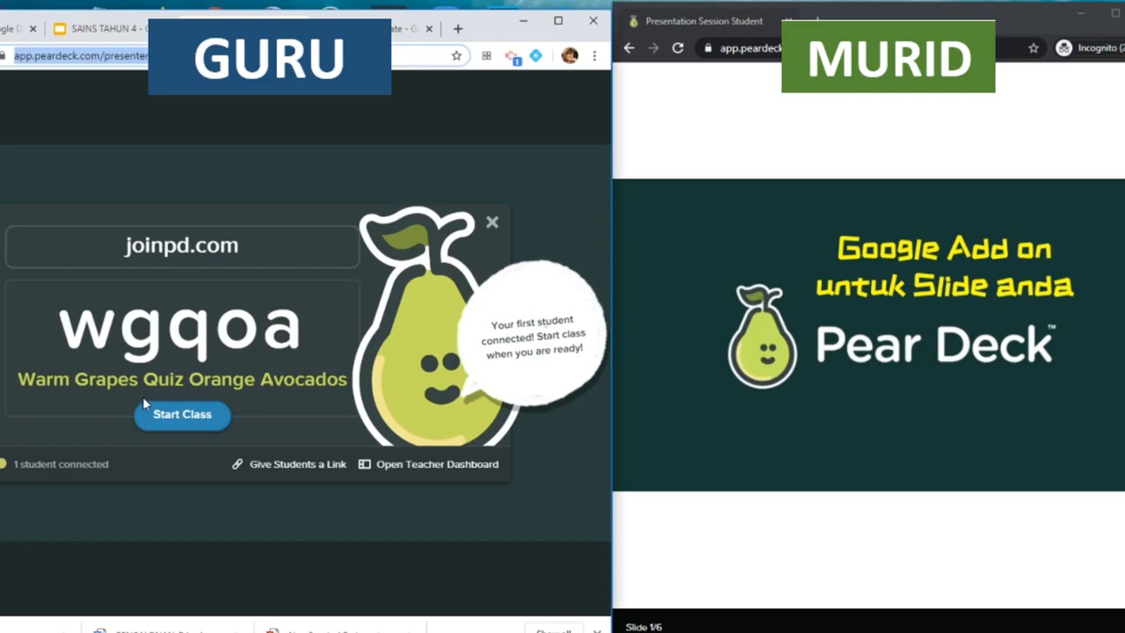
Step: Start the class from the teacher's window and advance the presentation to the question 1 slide
left_click(173, 422)
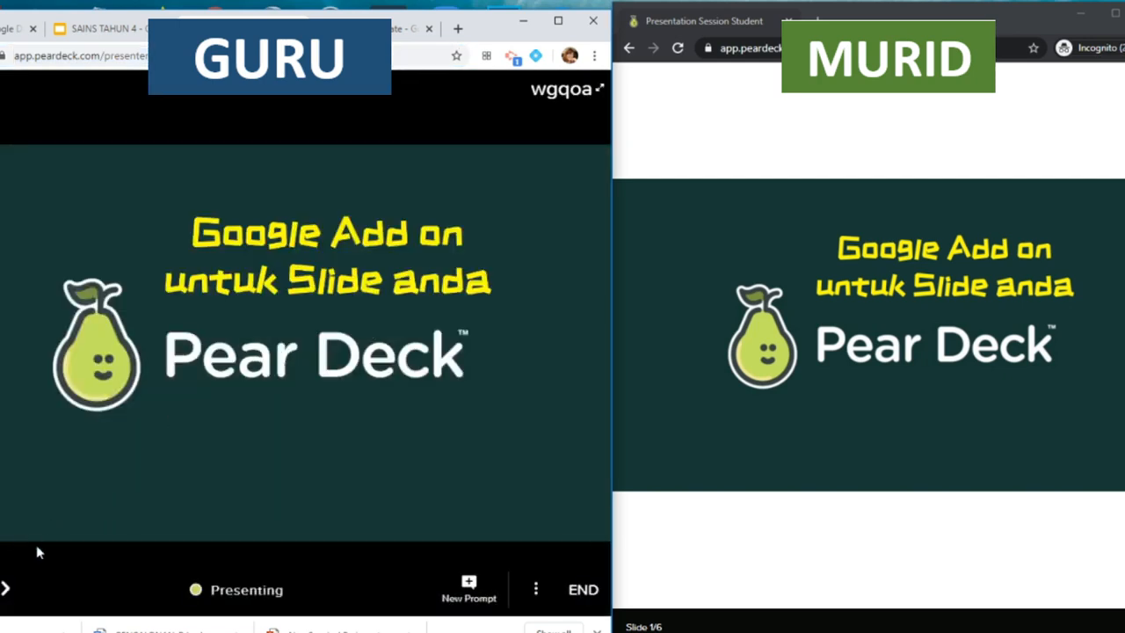
left_click(5, 591)
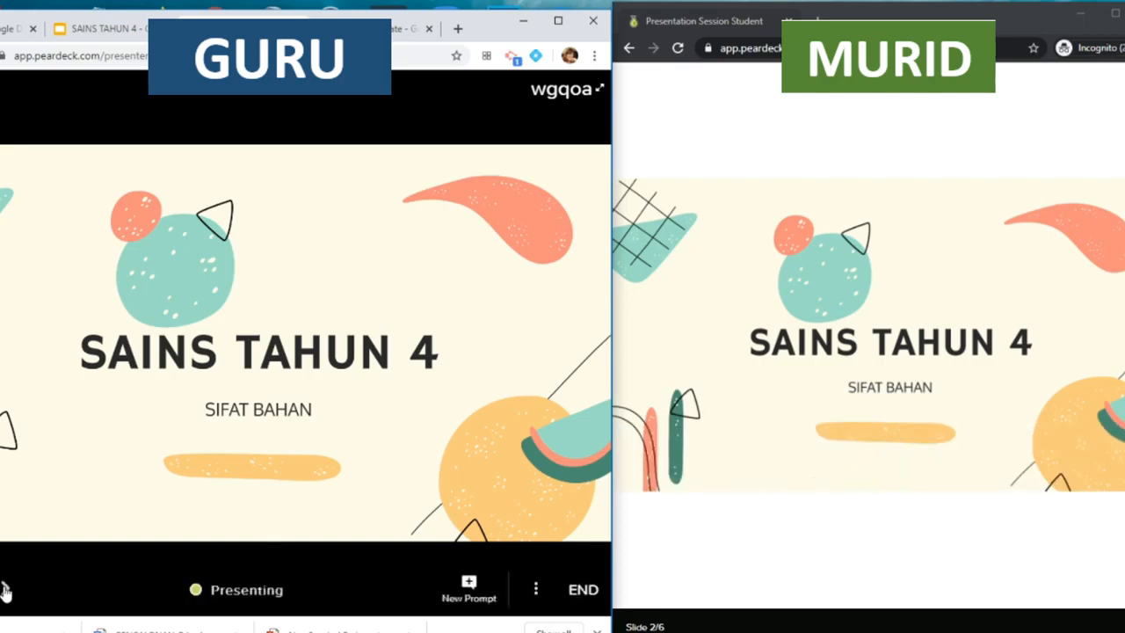
left_click(4, 591)
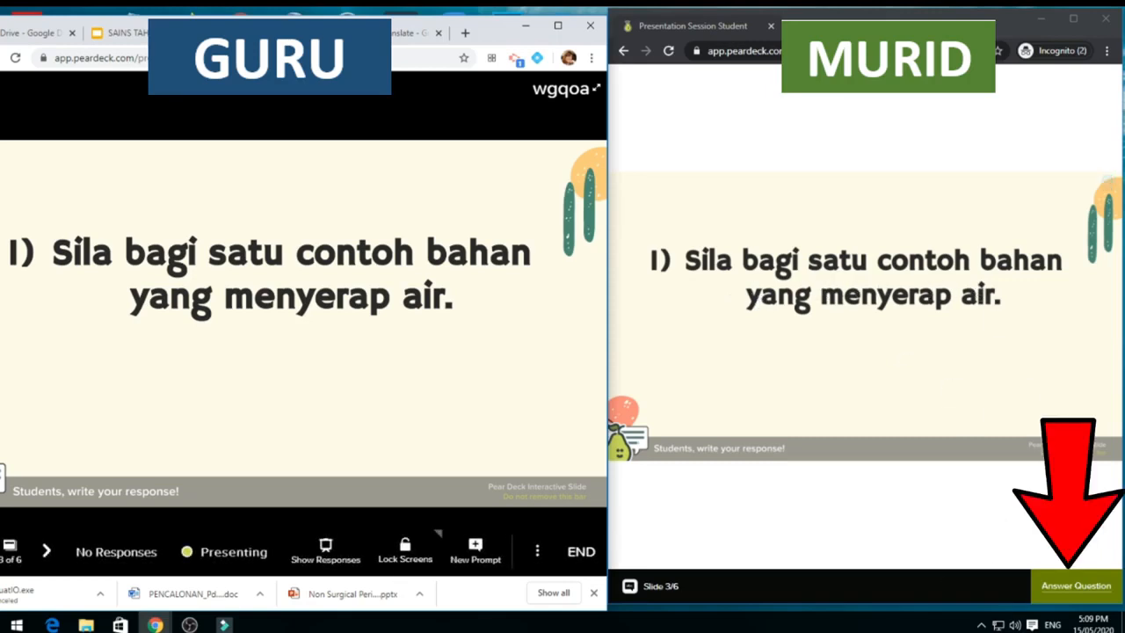
Step: Open the answer box for question 1 in the student's window, ready for a written response
left_click(1083, 588)
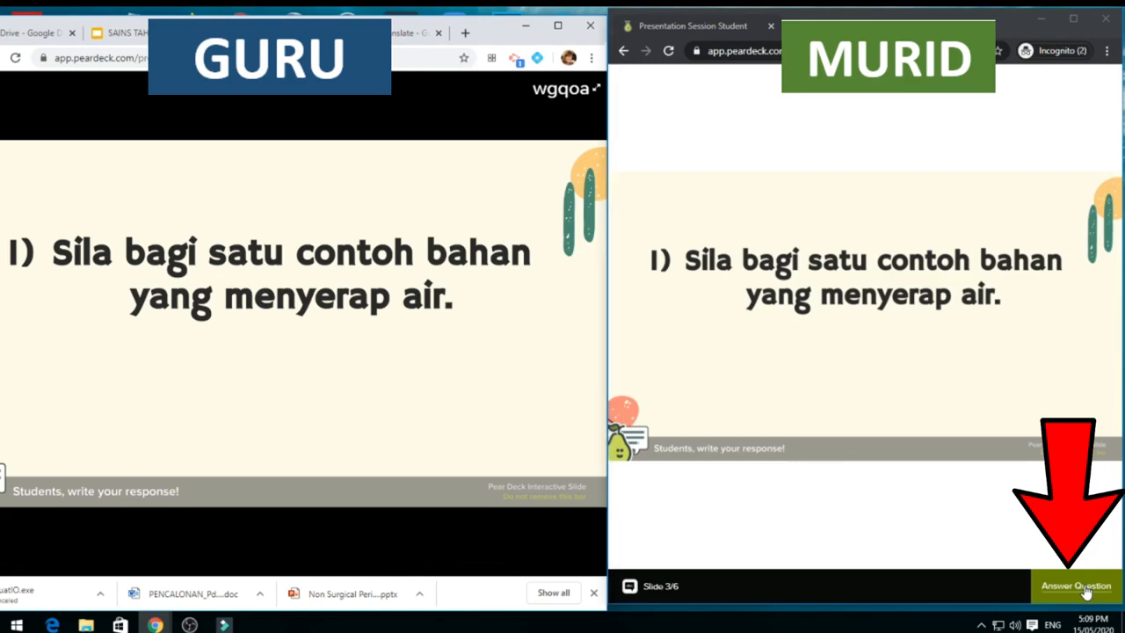
left_click(719, 326)
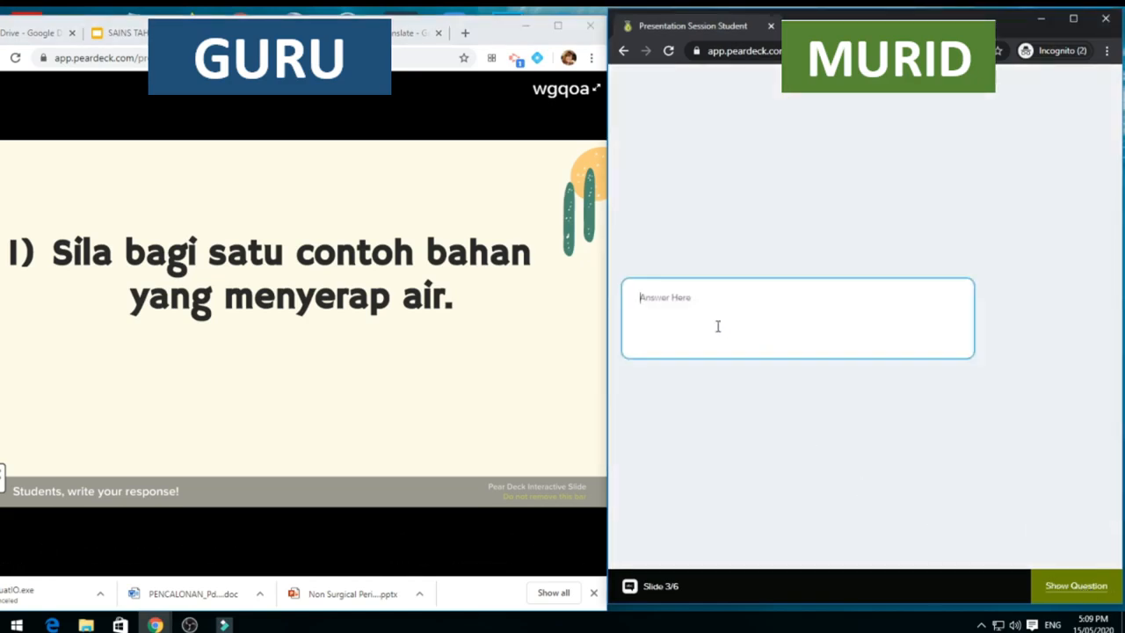